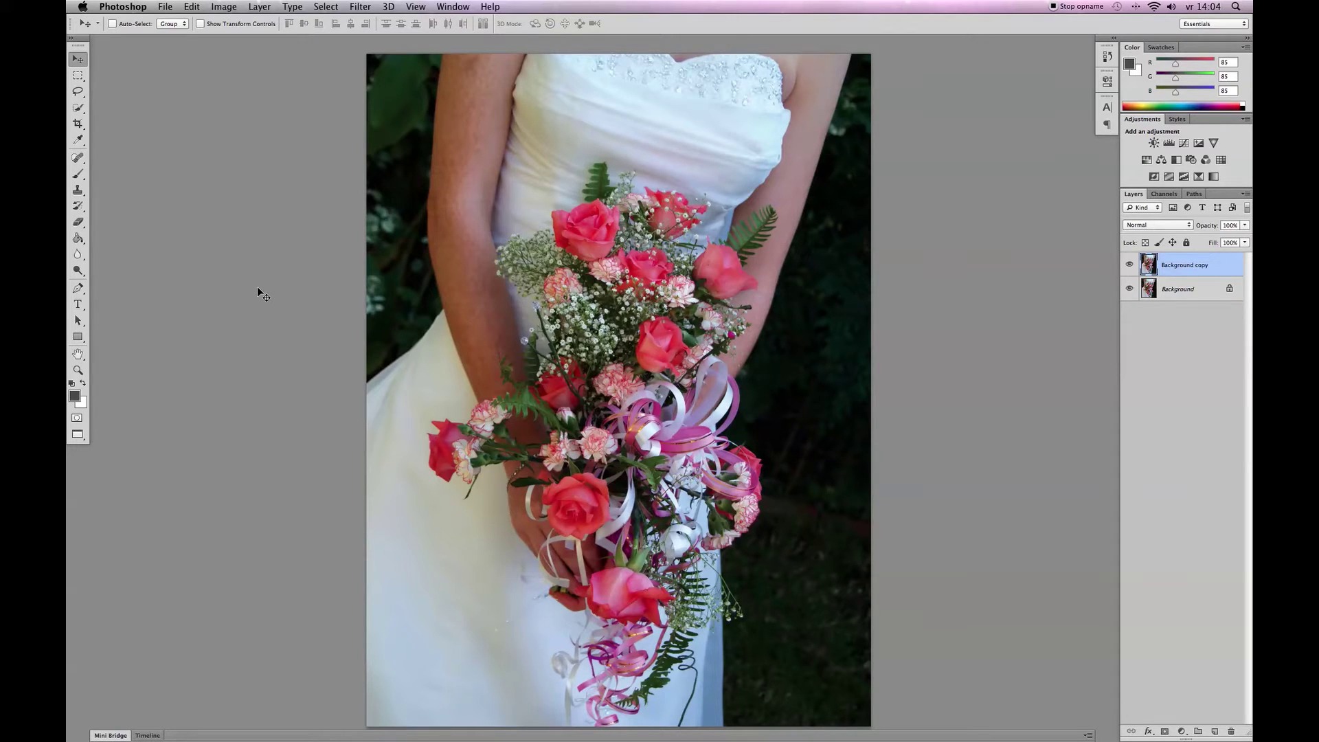
Step: Reselect the Background copy layer and open Hue/Saturation with its colour-range list expanded
left_click(1182, 291)
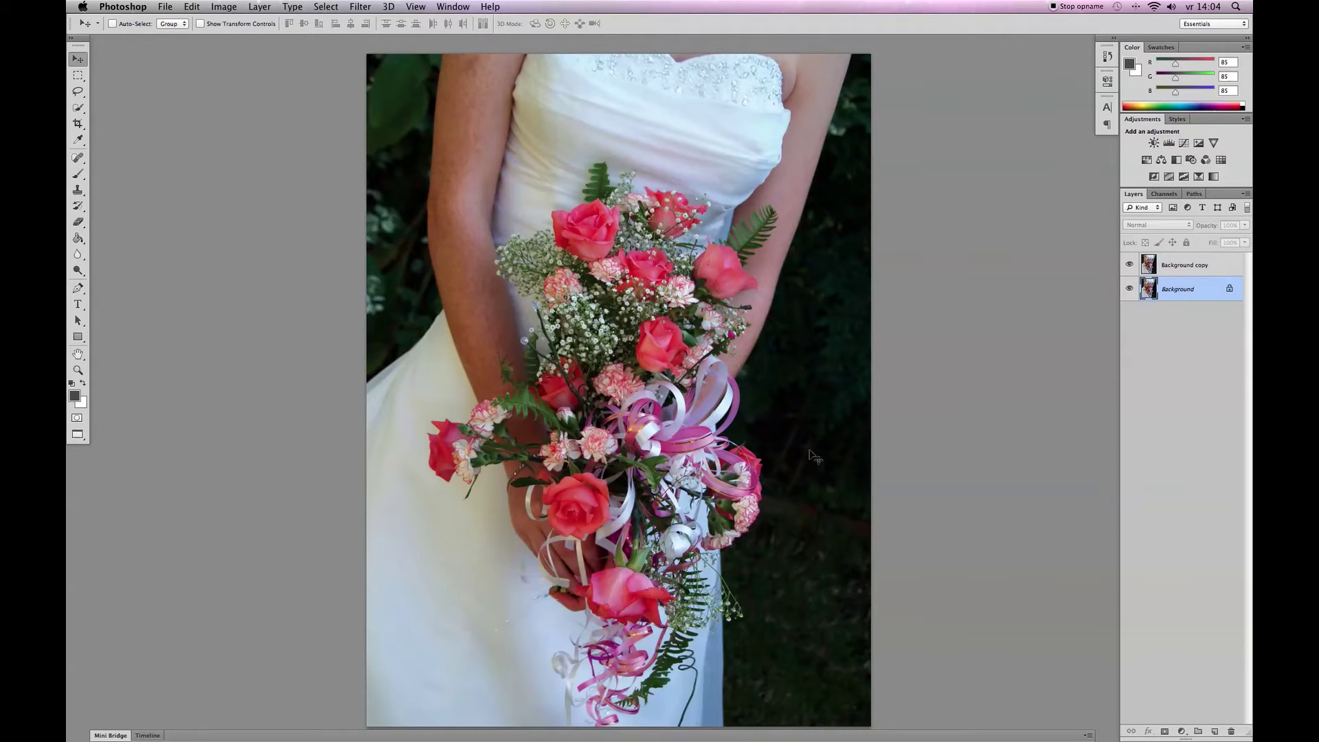
left_click(1183, 263)
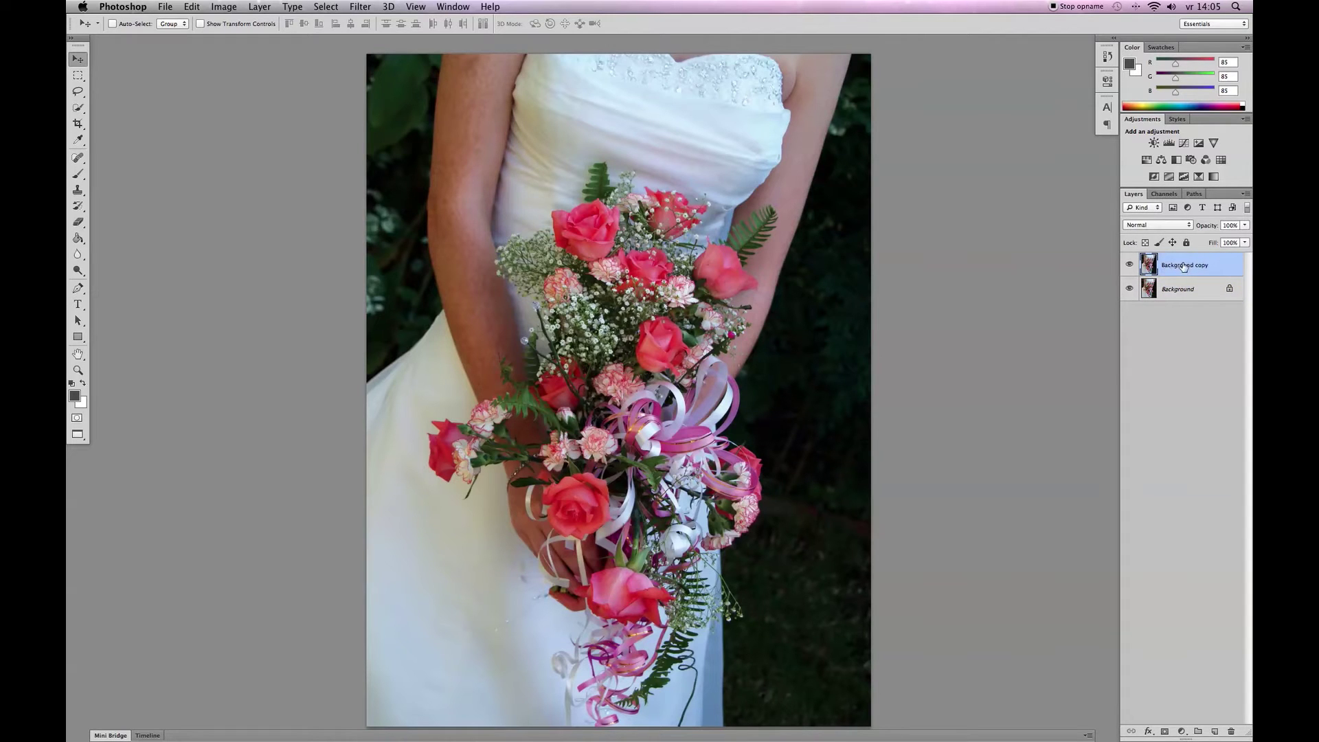
left_click(224, 7)
mouse_move(250, 45)
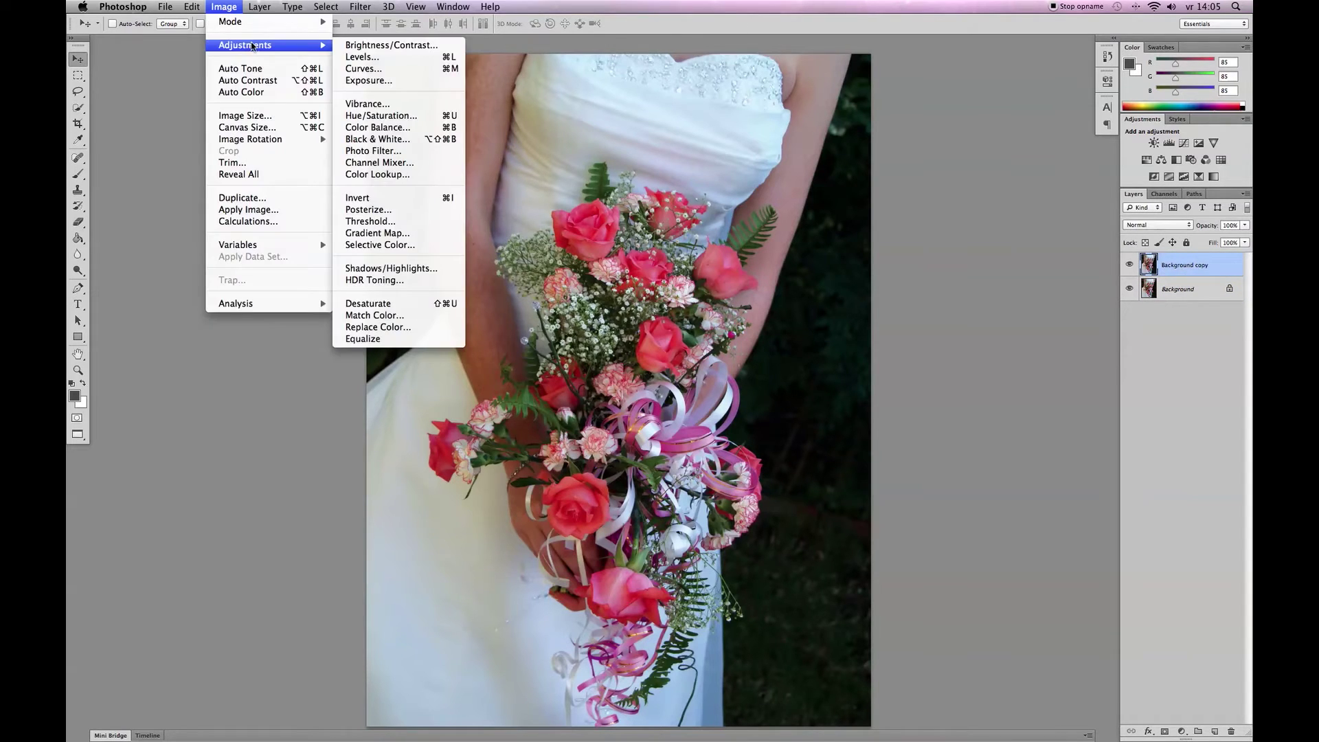
left_click(396, 119)
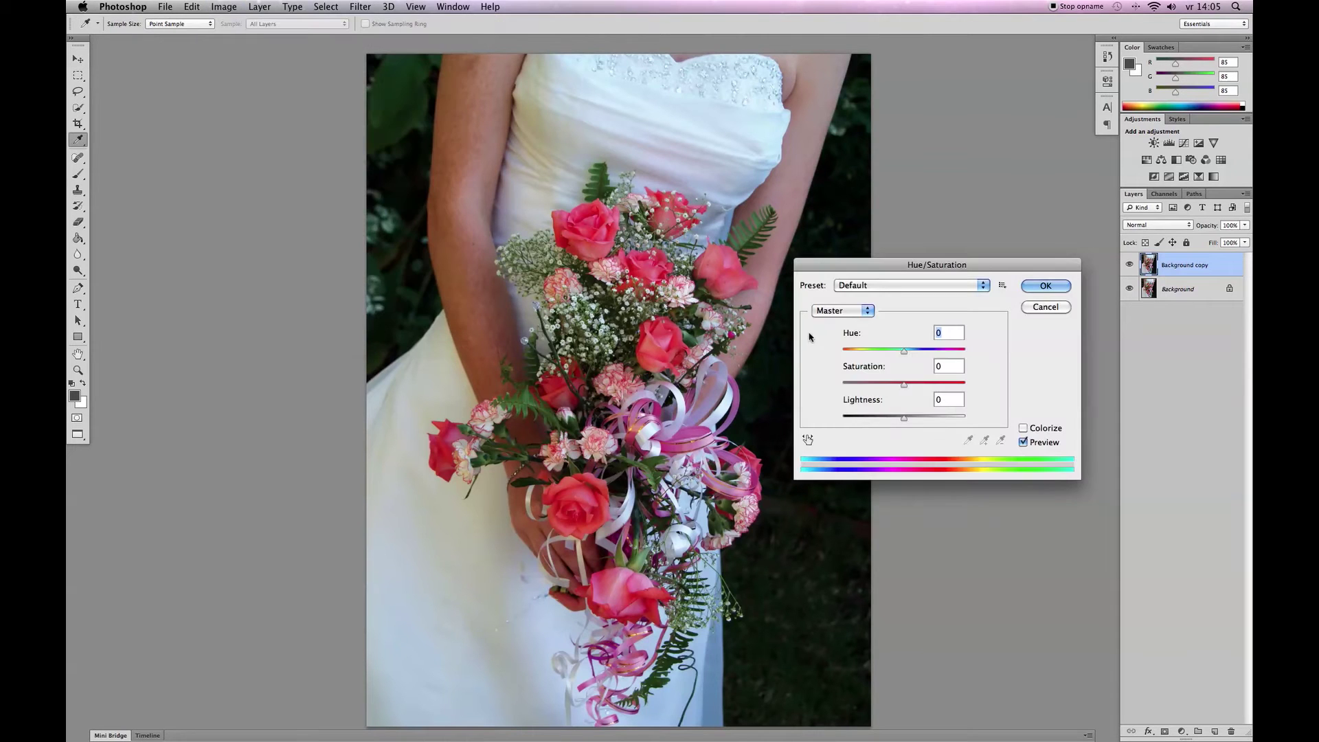
left_click(868, 313)
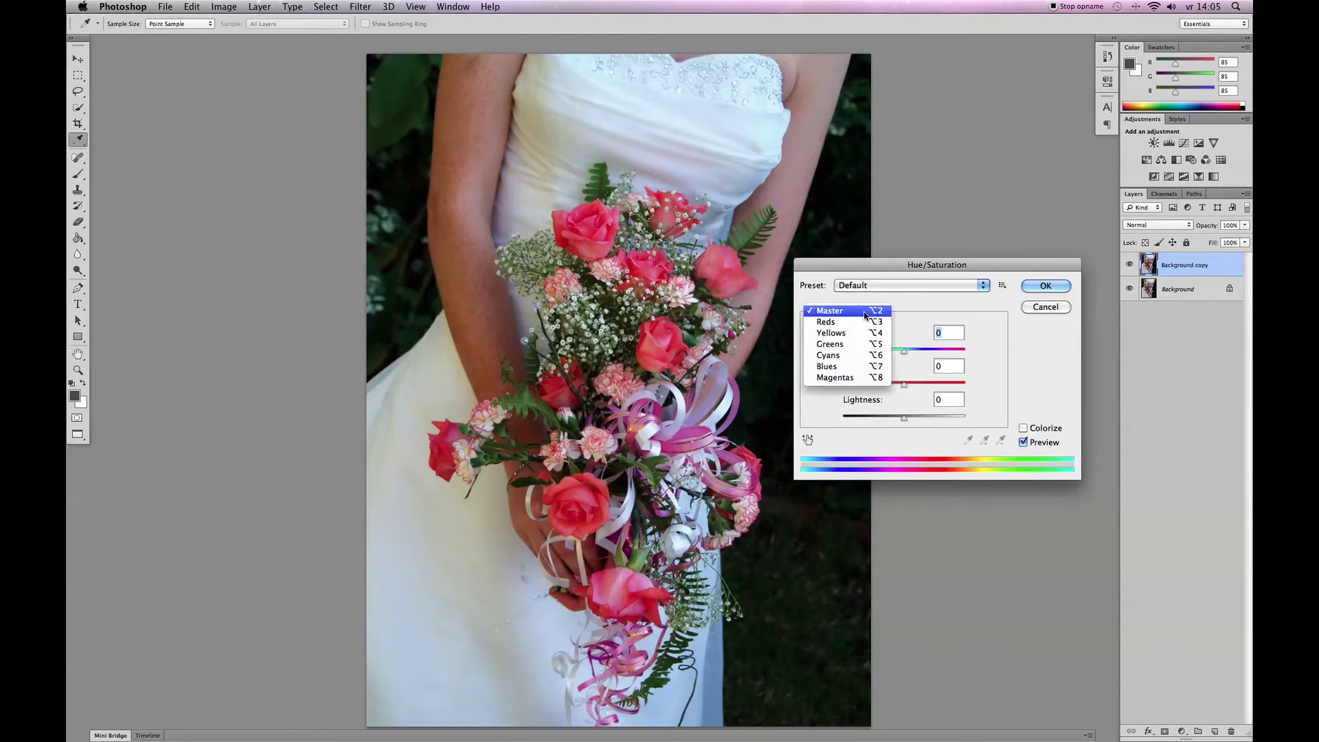
Step: Limit the adjustment to Cyans with Saturation -100 and Lightness +59
left_click(843, 355)
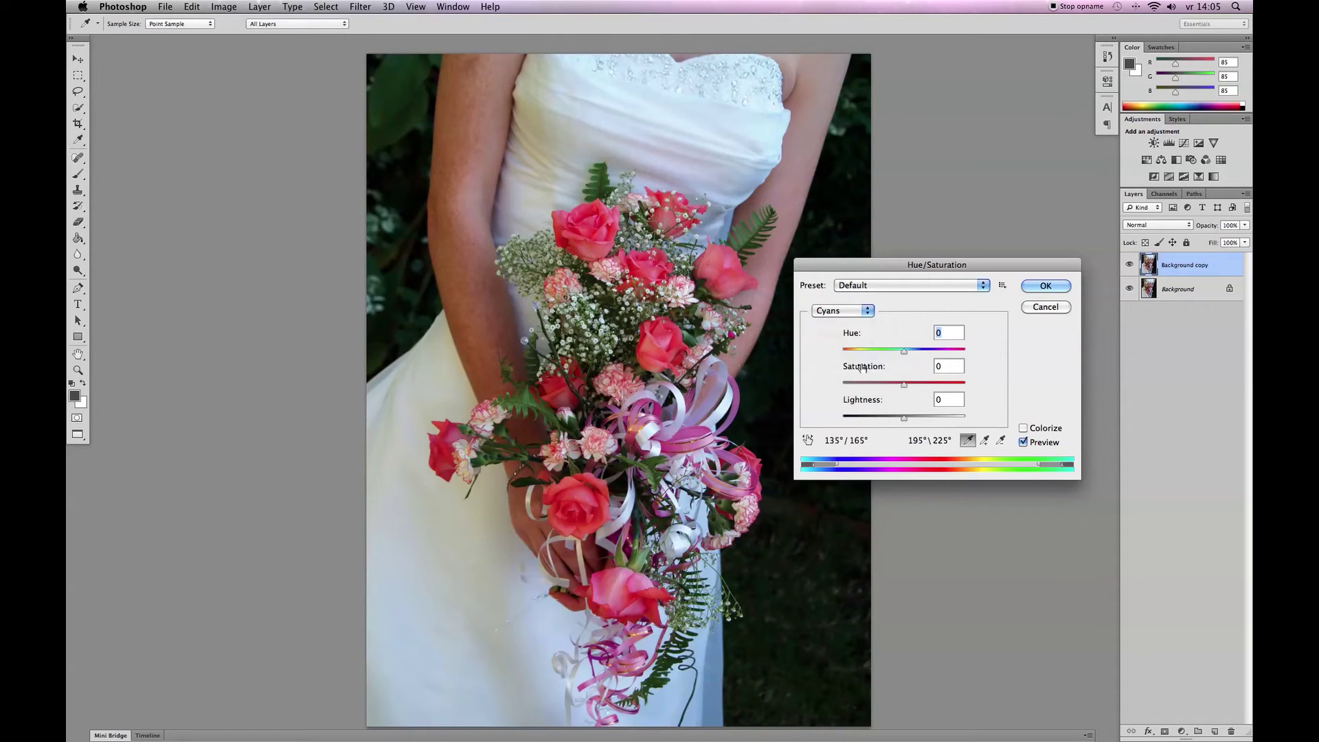
left_click_drag(905, 386, 839, 384)
left_click_drag(909, 422, 927, 425)
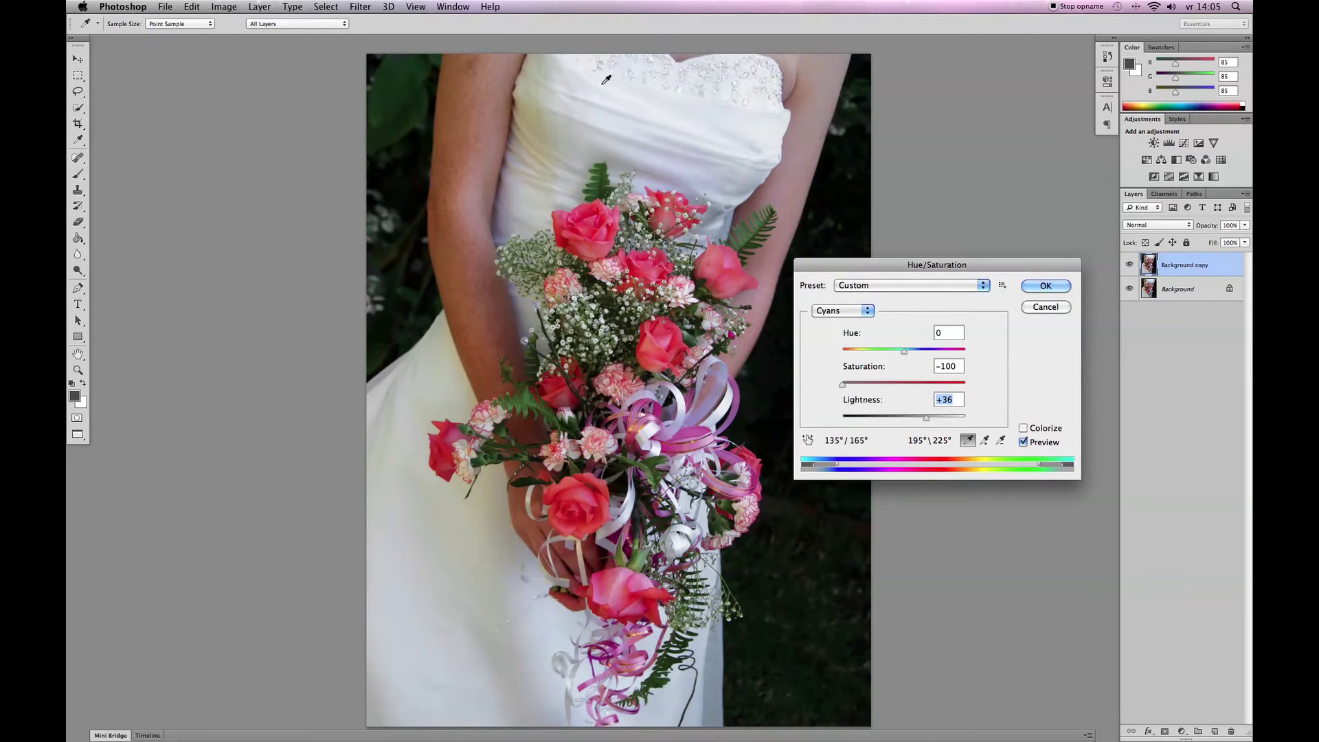
mouse_move(925, 424)
left_mouse_down()
mouse_move(910, 422)
mouse_move(940, 421)
left_mouse_up()
Step: Compare the whitened dress against the original using Preview, then apply the adjustment
left_click(1024, 443)
left_click(1023, 444)
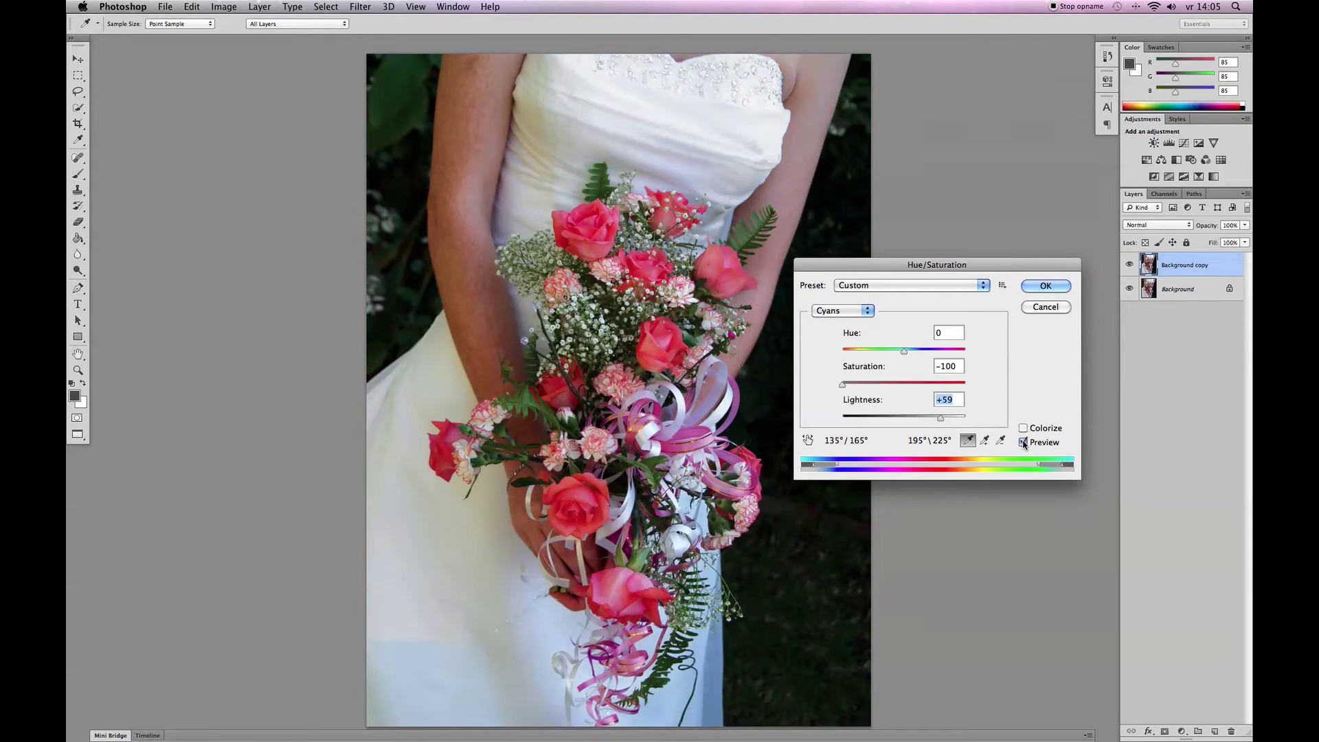
left_click(1023, 443)
left_click(1024, 444)
left_click(1024, 443)
left_click(1023, 443)
left_click(1024, 443)
left_click(1024, 443)
left_click(1024, 443)
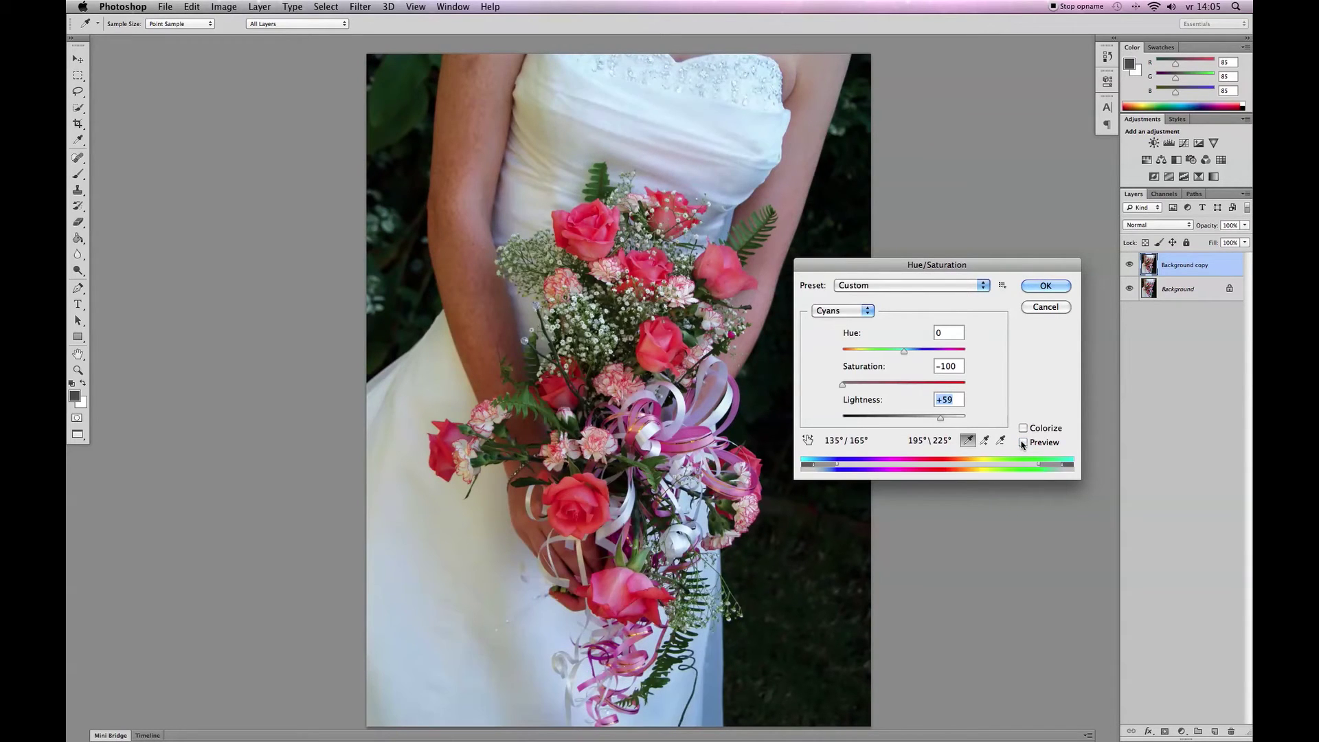
left_click(1023, 443)
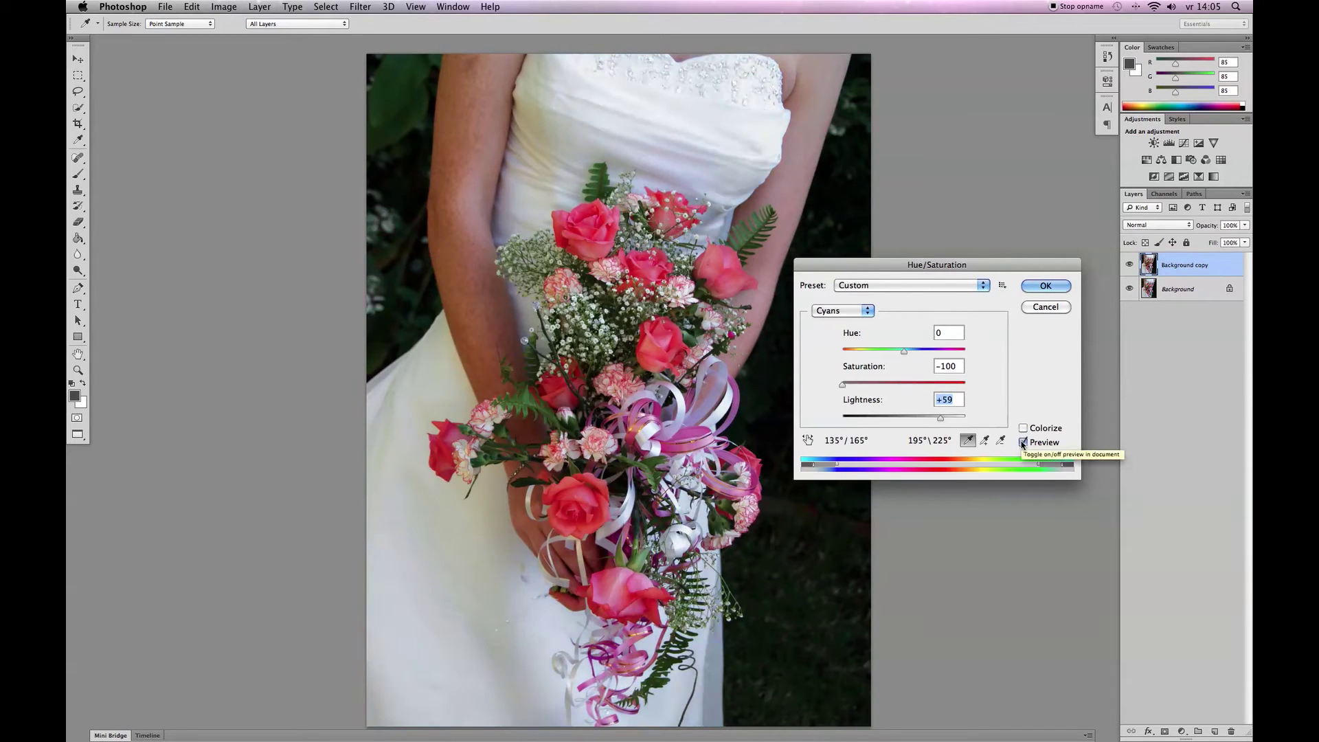
left_click(1041, 287)
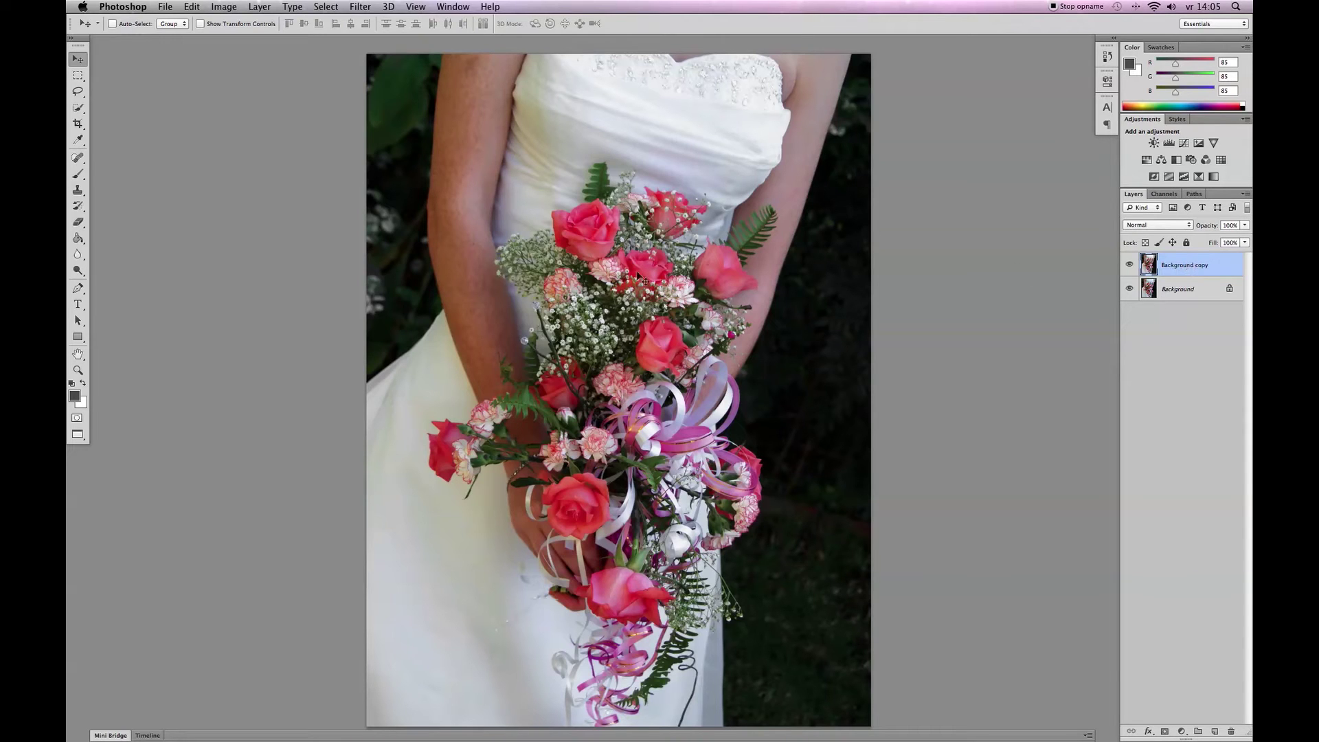
Step: Choose the Eraser tool and select the original Background layer
left_click(87, 224)
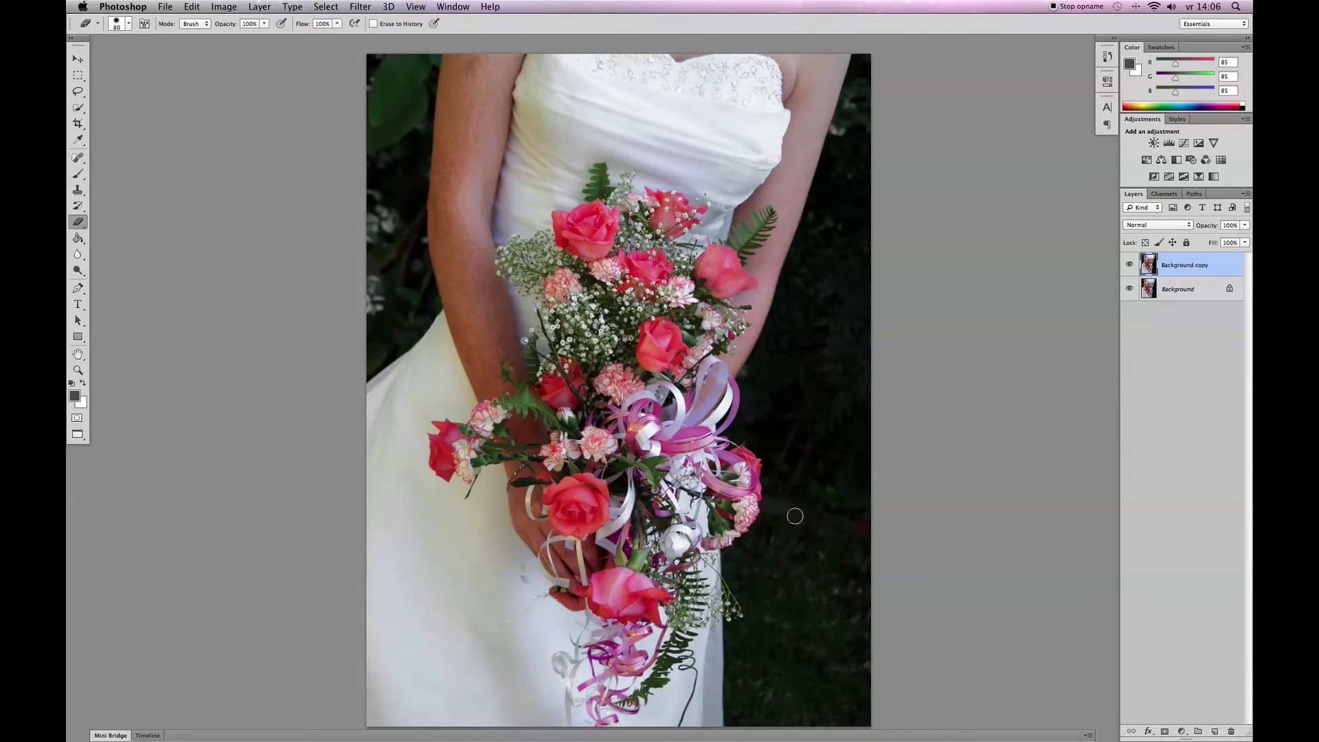
left_click(1193, 290)
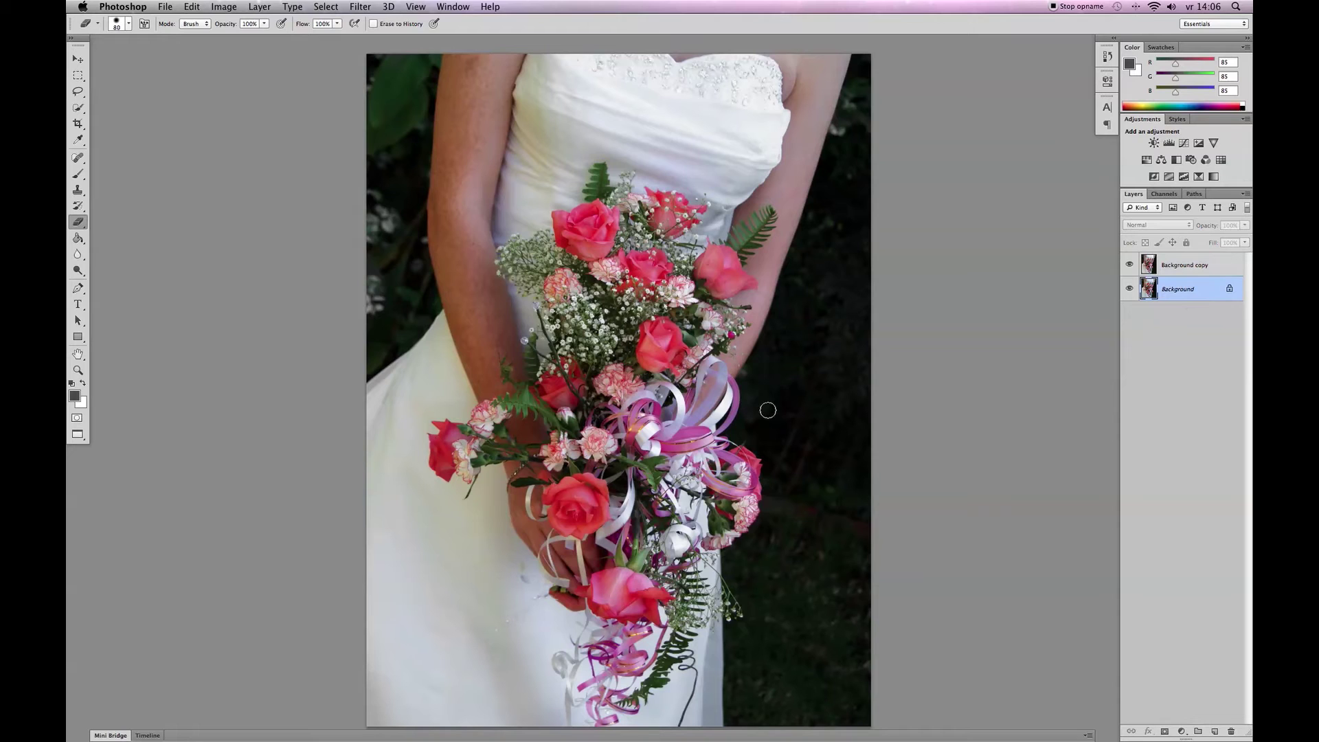
Step: Show the sunflower-bride photo in full-screen view and duplicate its Background layer
key("f")
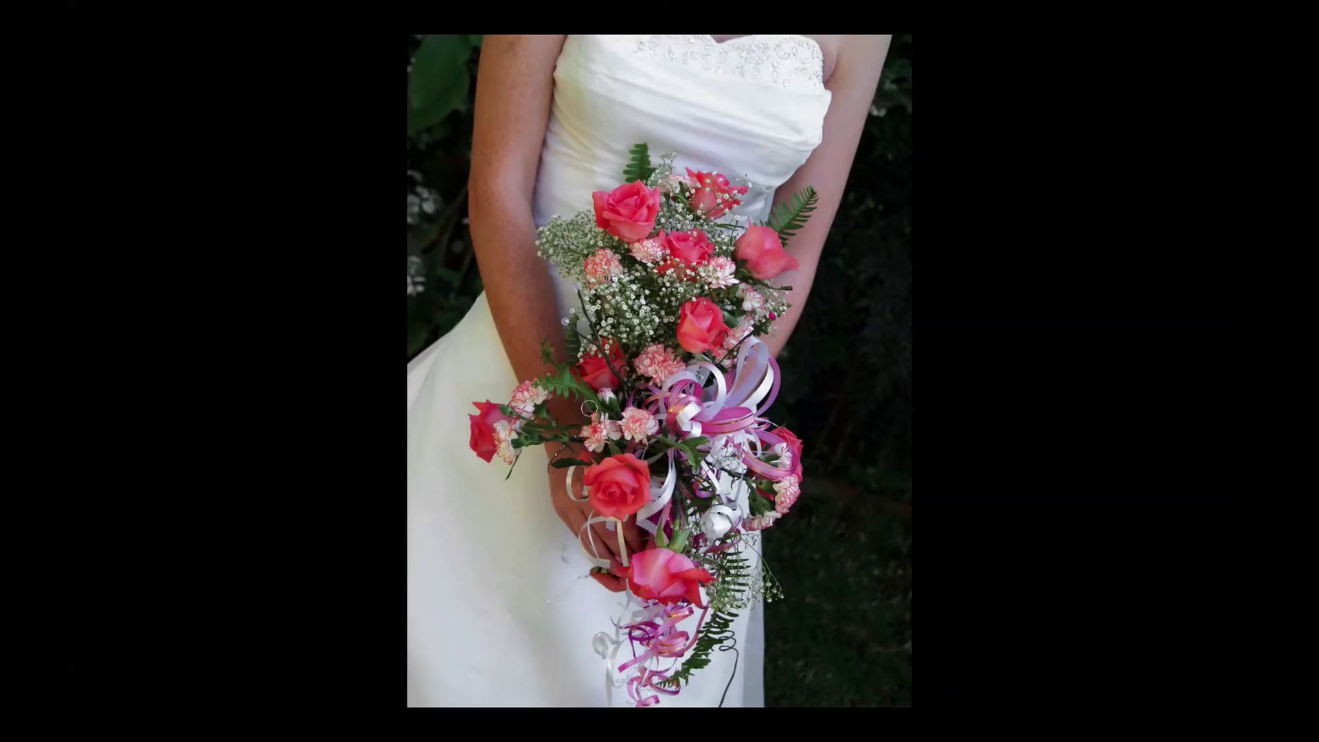
key("f")
left_click(454, 79)
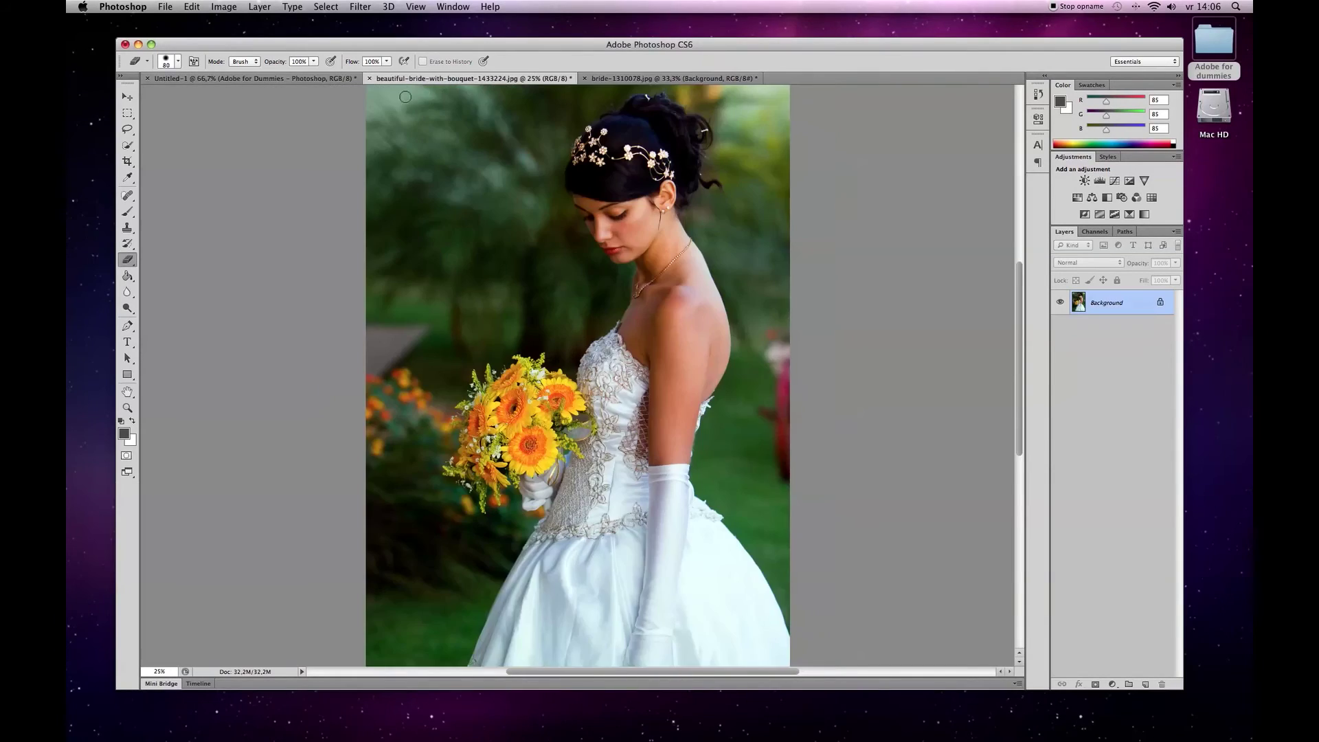
key("f")
left_click_drag(602, 370, 561, 367)
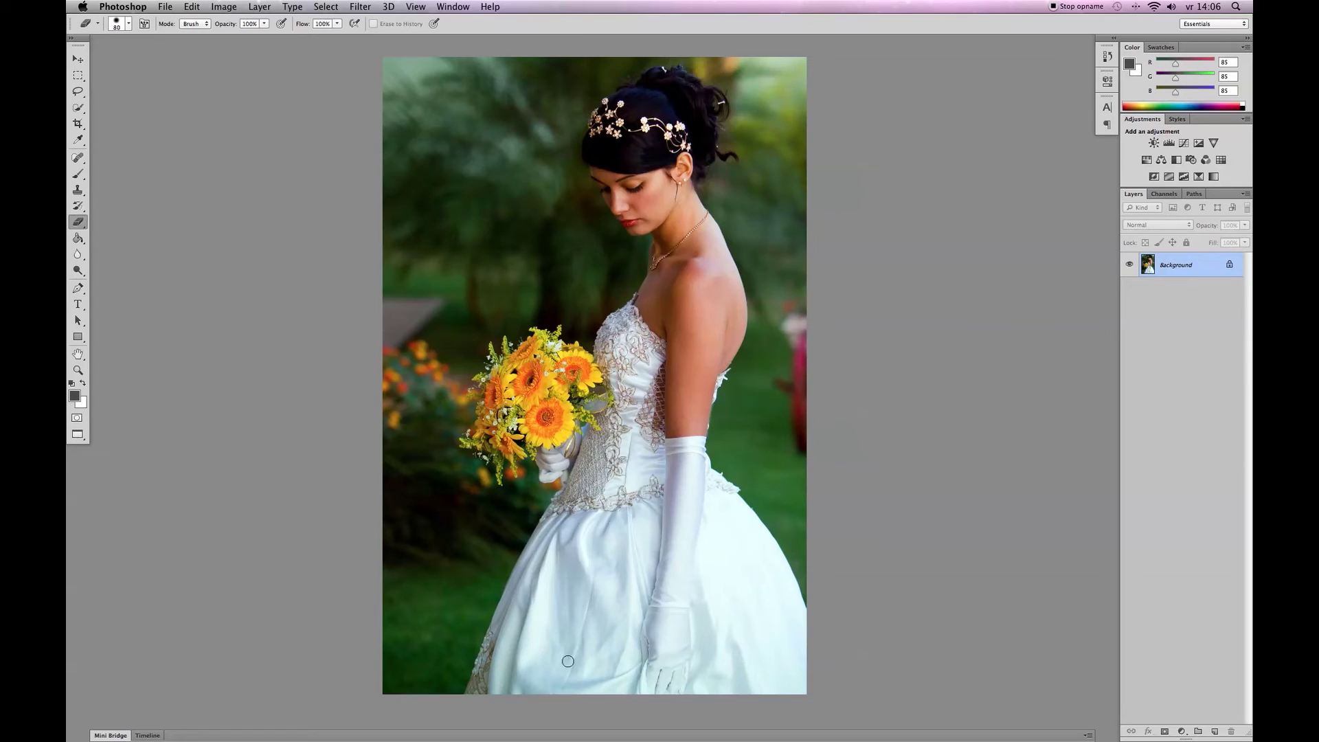
left_click_drag(1202, 273, 1214, 732)
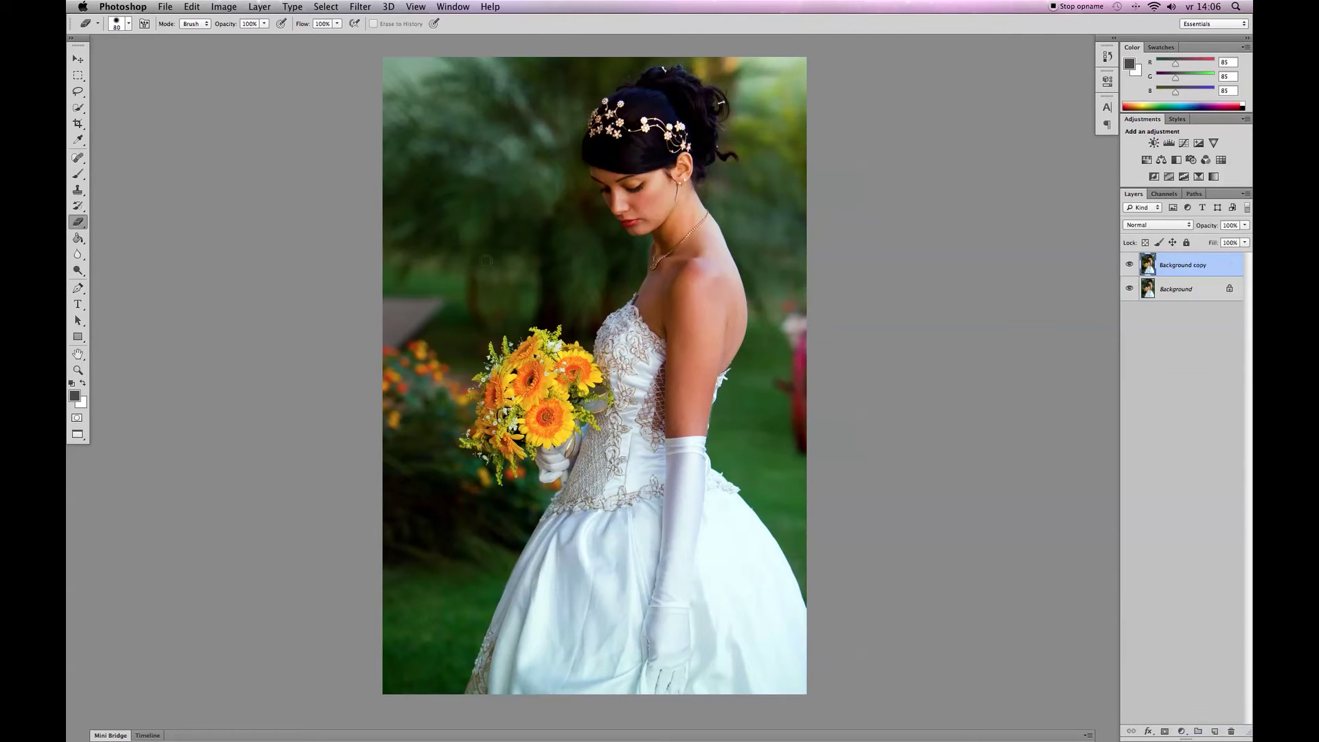
Step: Open Hue/Saturation on the sunflower copy, choose Cyans and drop Saturation to -93
left_click(231, 8)
mouse_move(268, 45)
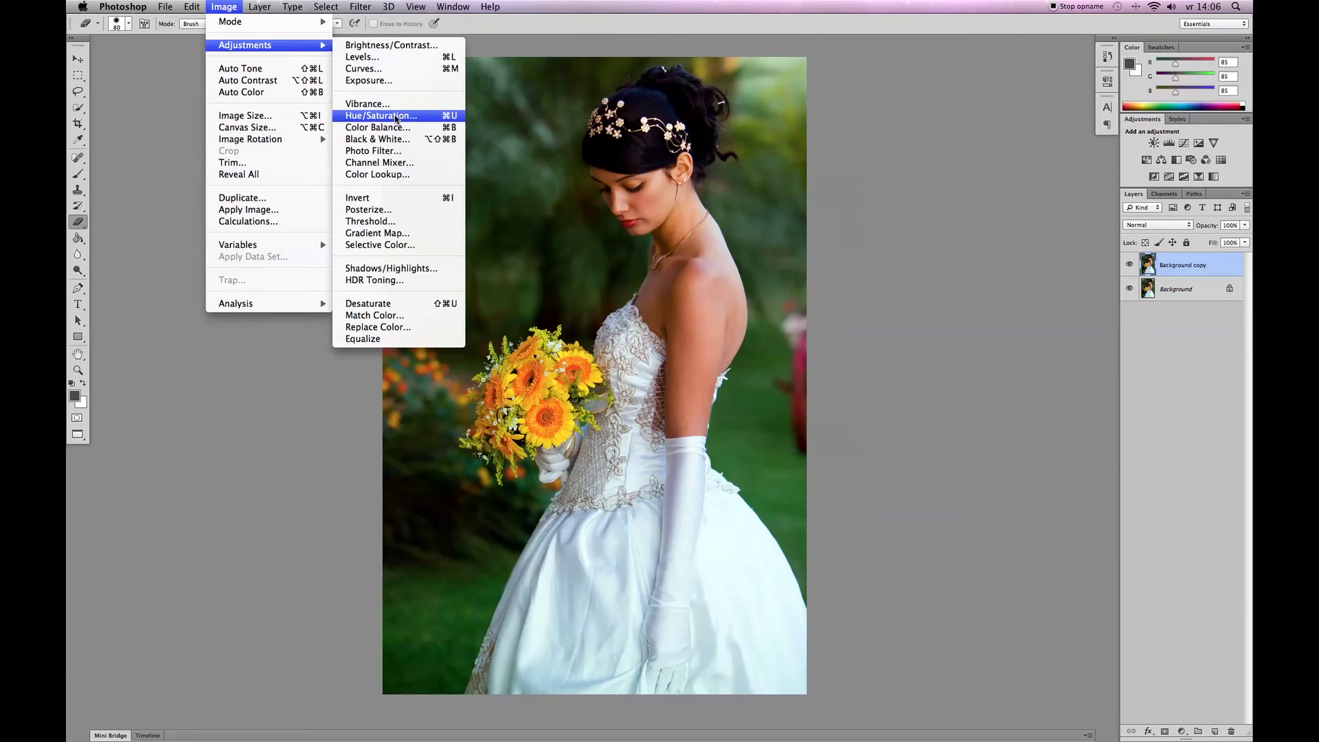
left_click(397, 120)
left_click(844, 310)
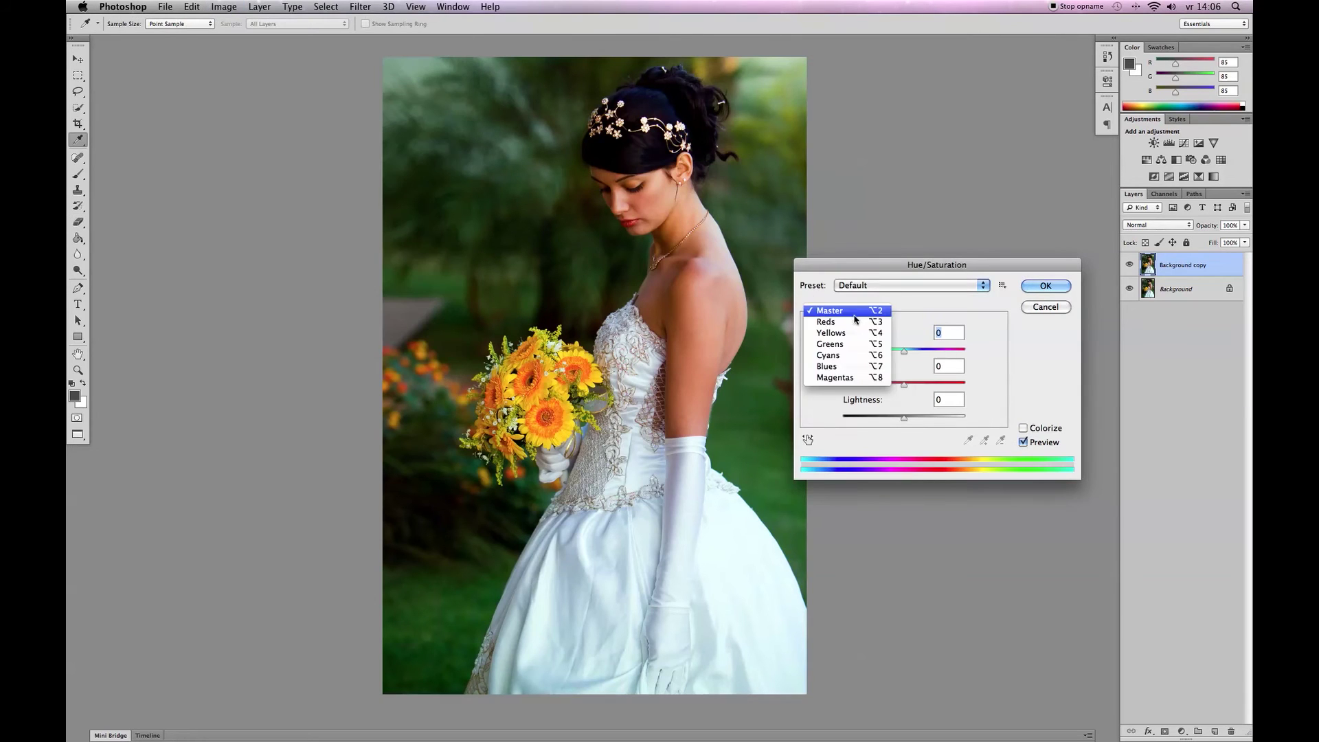
left_click(852, 355)
left_click_drag(904, 384, 845, 389)
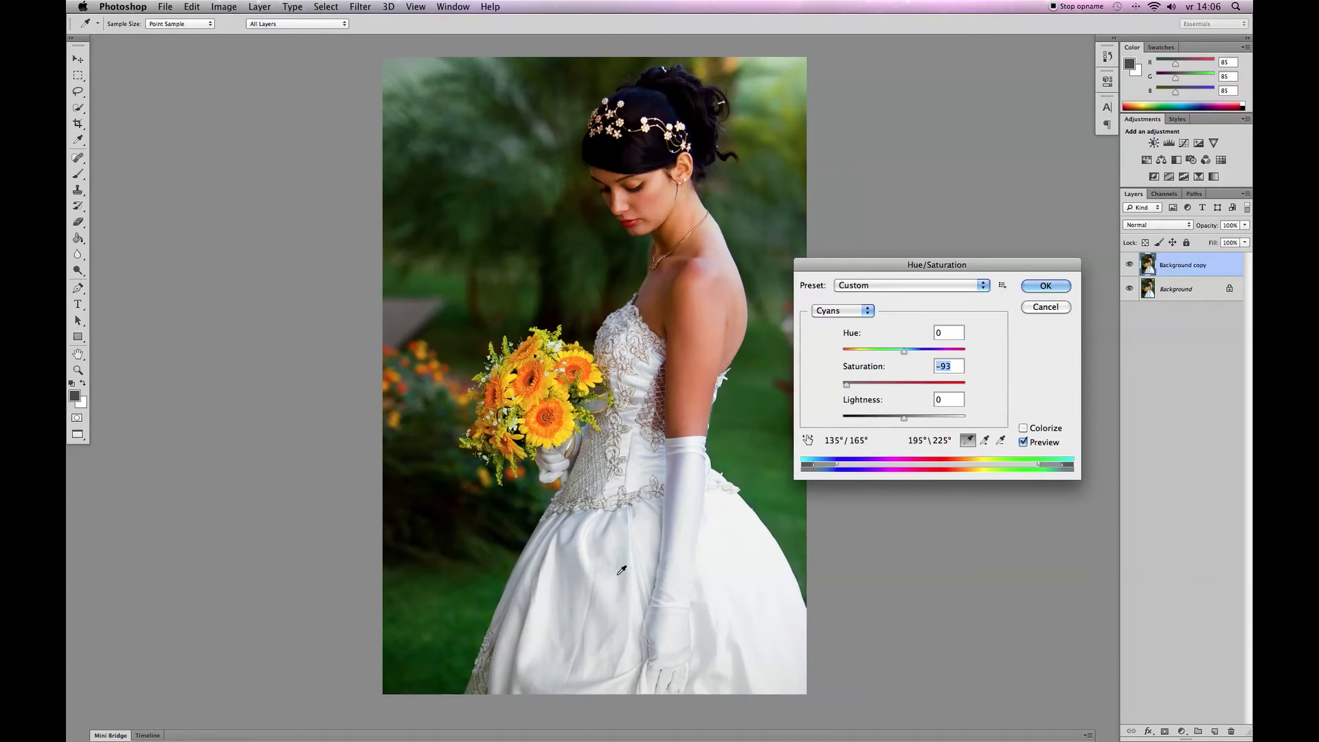
Step: Use Preview to compare the -93 cyan desaturation with the original dress
left_click(1024, 442)
left_click(1023, 442)
left_click(1024, 442)
left_click(1023, 442)
left_click(1024, 442)
left_click(1024, 443)
Step: Raise cyan Lightness to +62, recheck with Preview and apply to the copy layer
left_click_drag(909, 420, 947, 422)
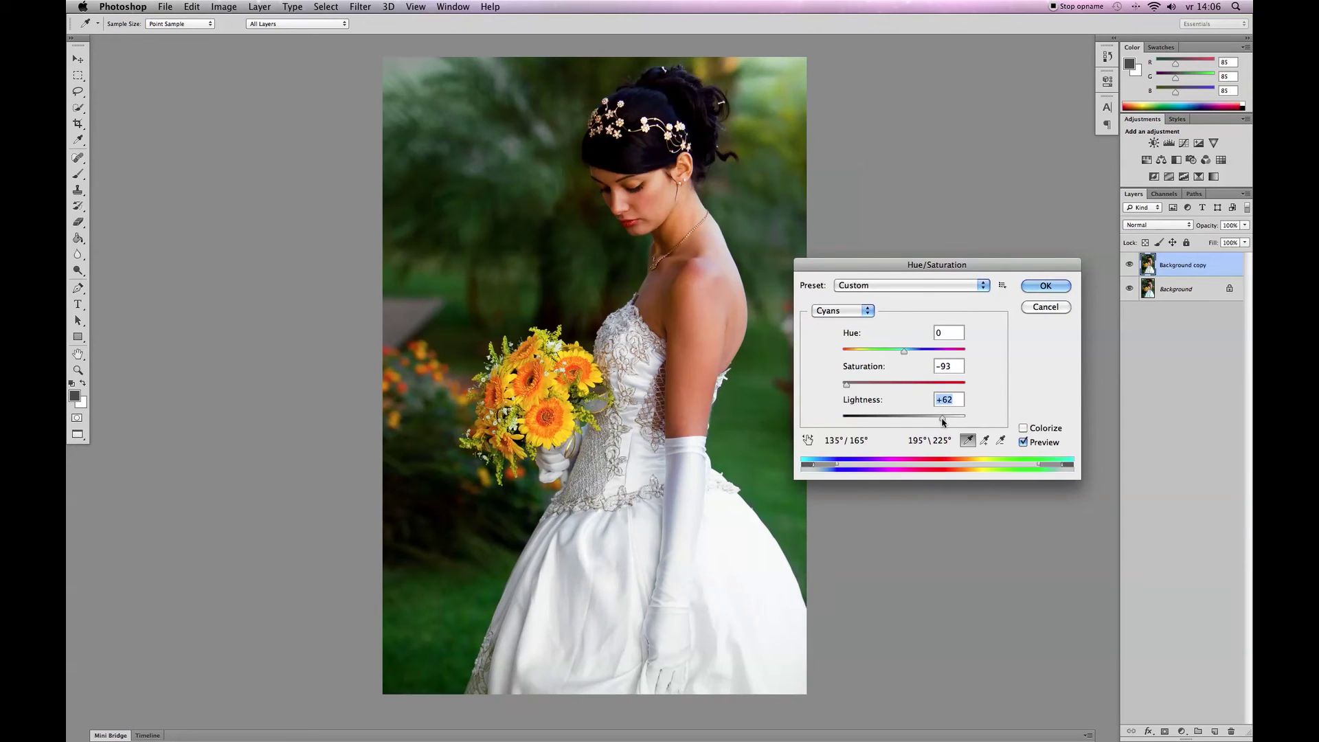
left_click(1025, 443)
left_click(1024, 443)
left_click(1024, 444)
left_click(1042, 286)
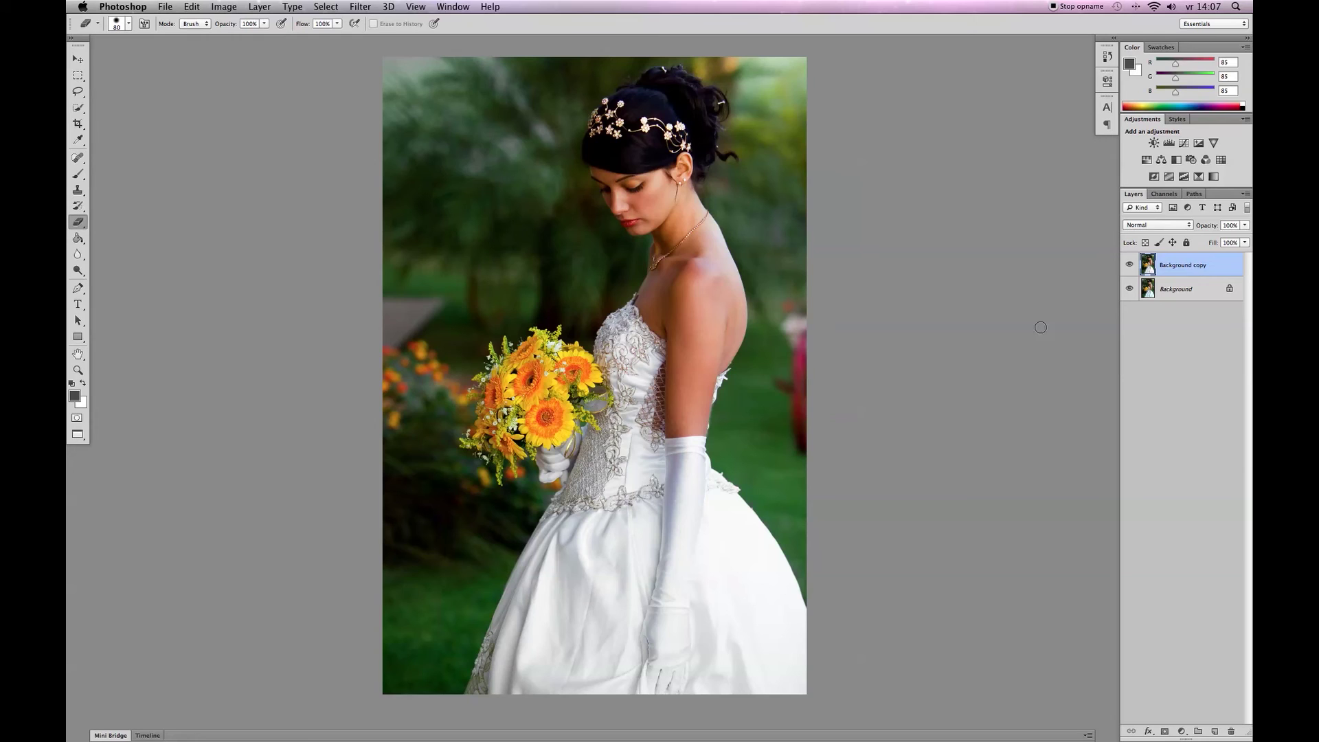
Step: Hide and show the Background copy to compare the whitened dress with the original
left_click(1129, 267)
left_click(1128, 266)
left_click(1130, 266)
left_click(1130, 267)
Step: Set the eraser brush size to 169 px
right_click(436, 377)
left_click_drag(496, 405, 516, 404)
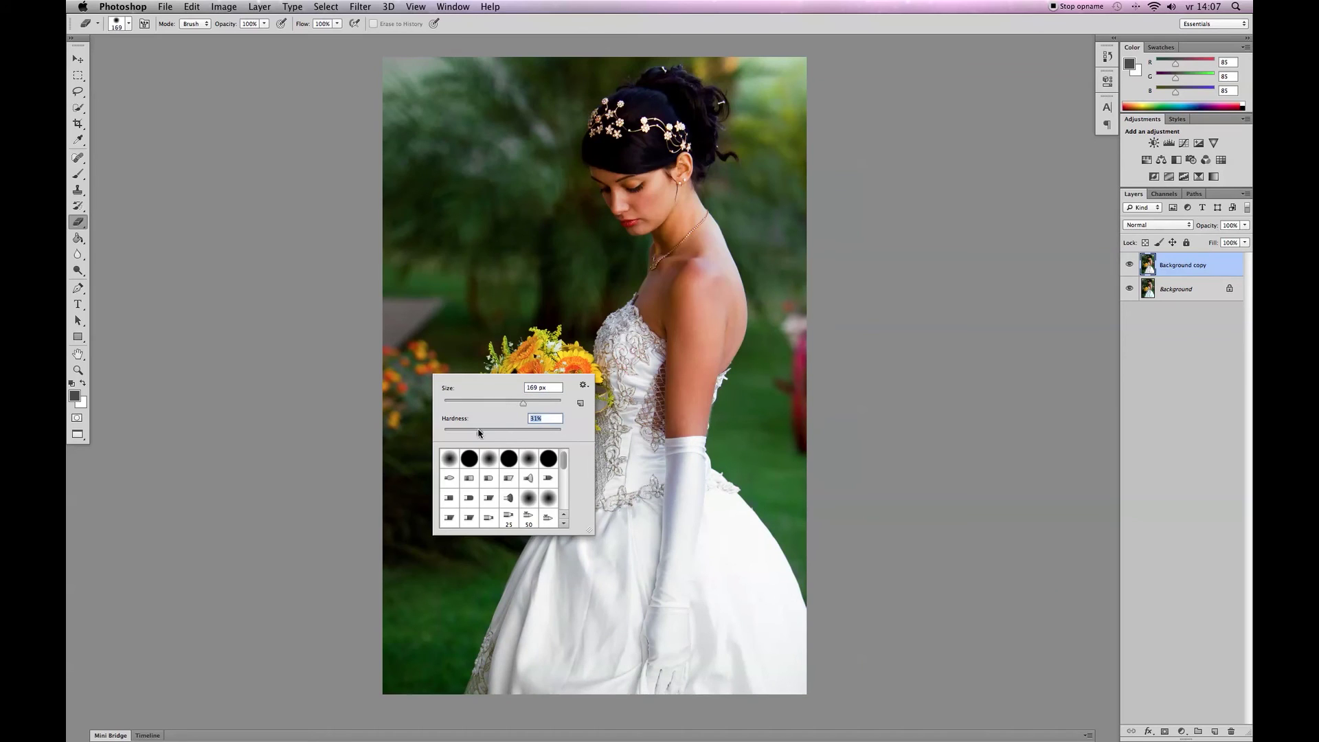
left_click(1189, 266)
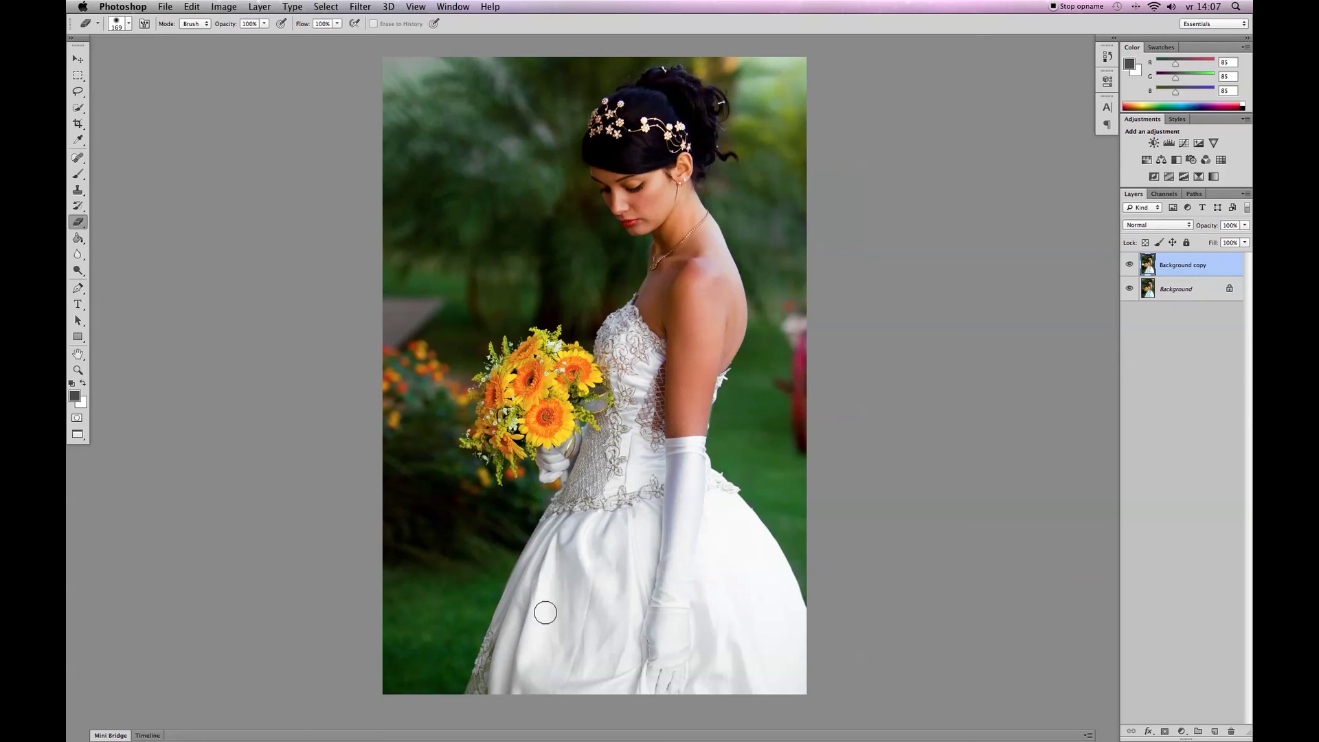
Step: Compare the dress again with and without the Background copy layer visible
left_click(1129, 267)
left_click(1129, 267)
left_click(1129, 267)
left_click(1129, 267)
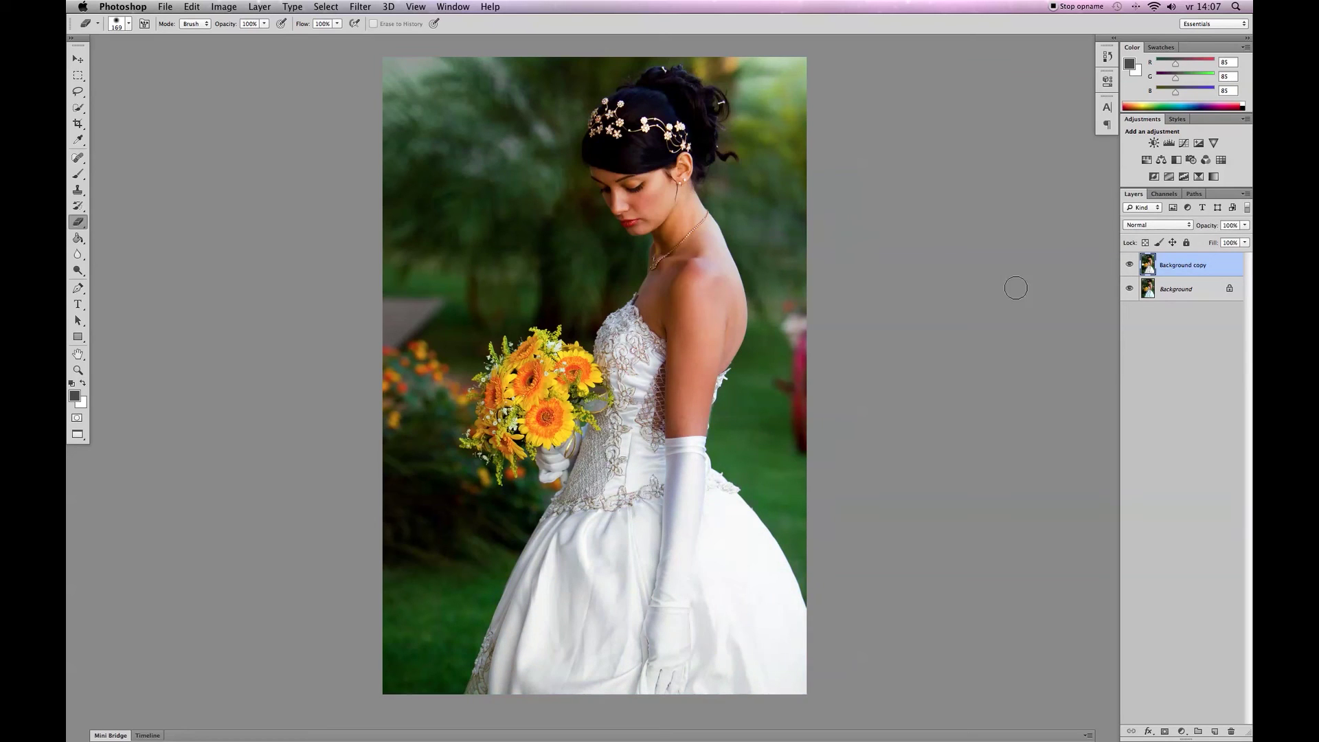